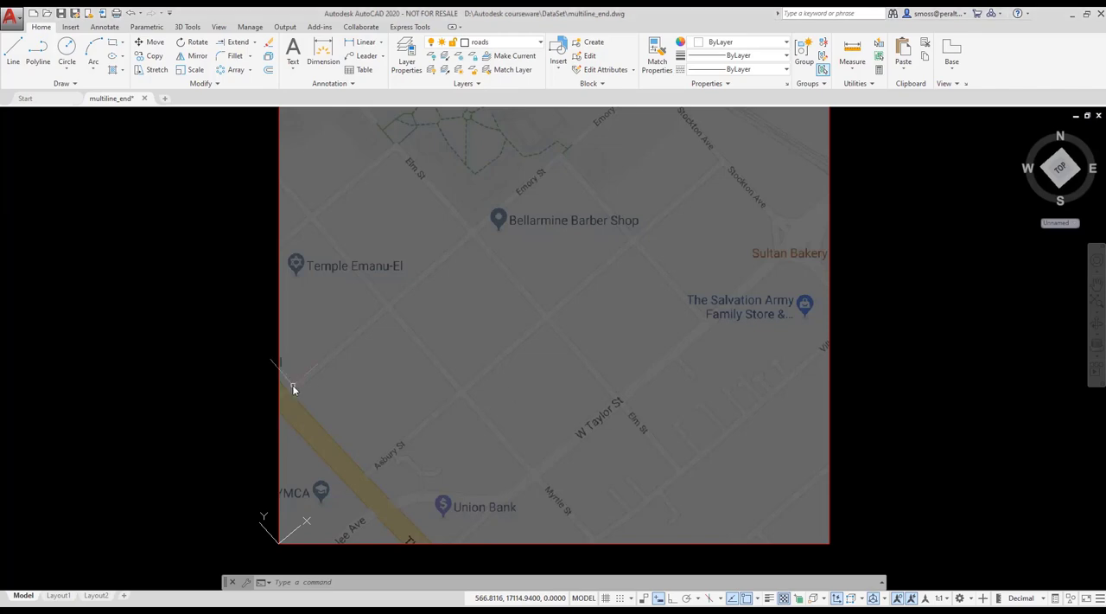
# Draw a top-justified multiline in the TWOLANE style along W Taylor St, from Myrtle St past The Salvation Army store to Sultan Bakery.
pyautogui.write('ml')
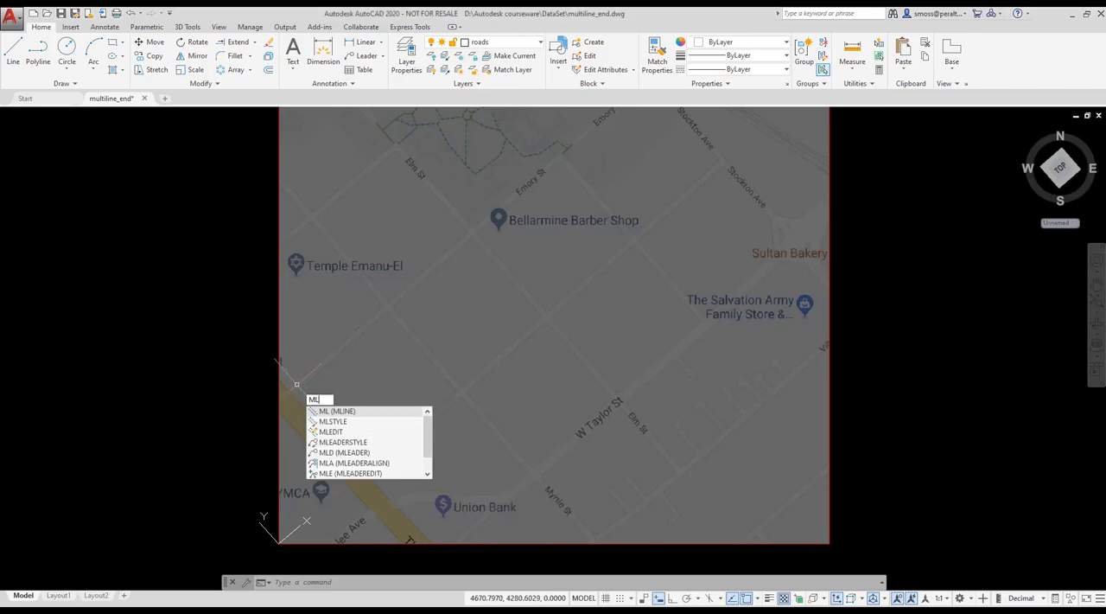
pyautogui.press('Return')
pyautogui.rightClick(297, 383)
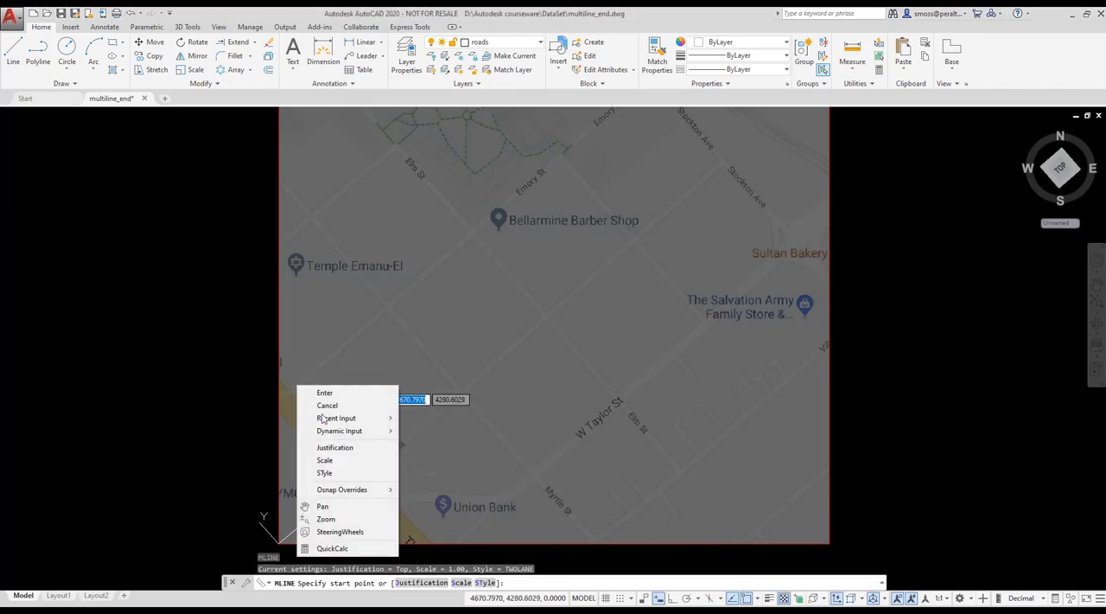
pyautogui.click(344, 448)
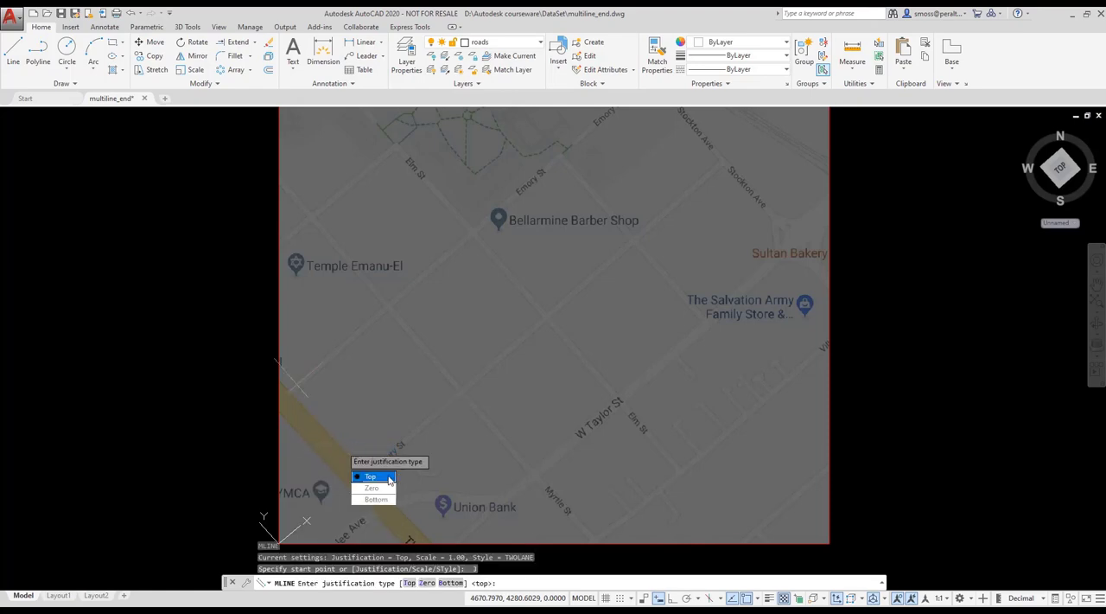
pyautogui.click(388, 481)
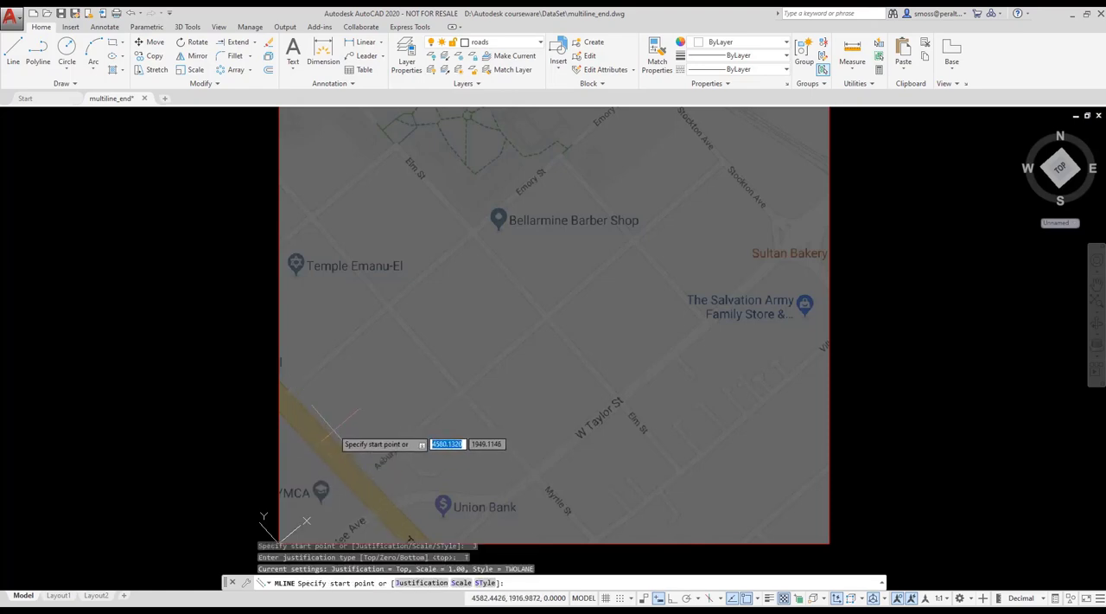
pyautogui.click(522, 472)
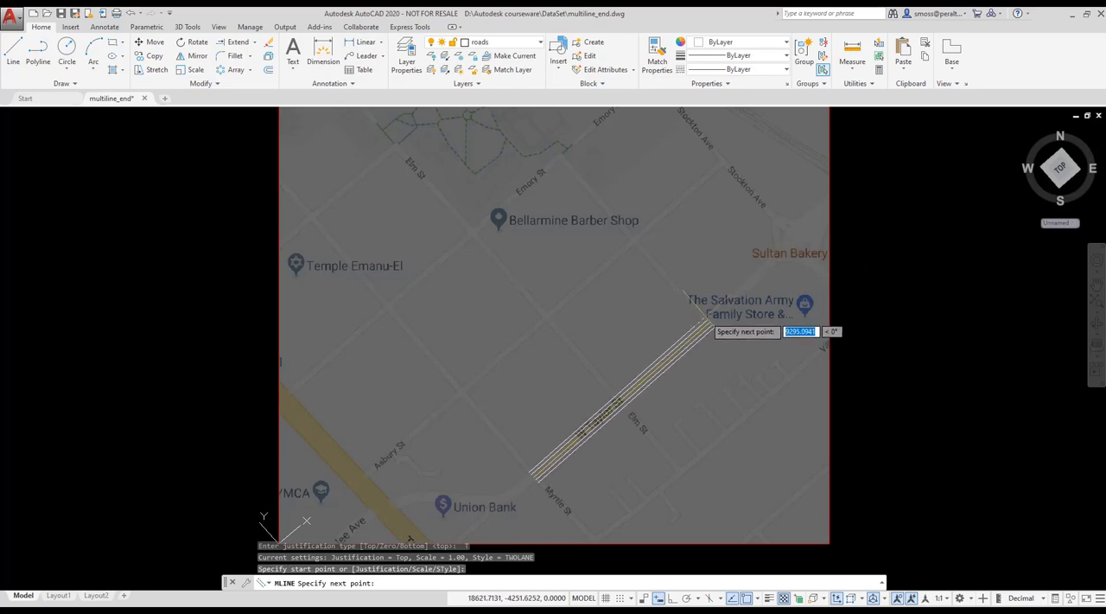
pyautogui.click(710, 326)
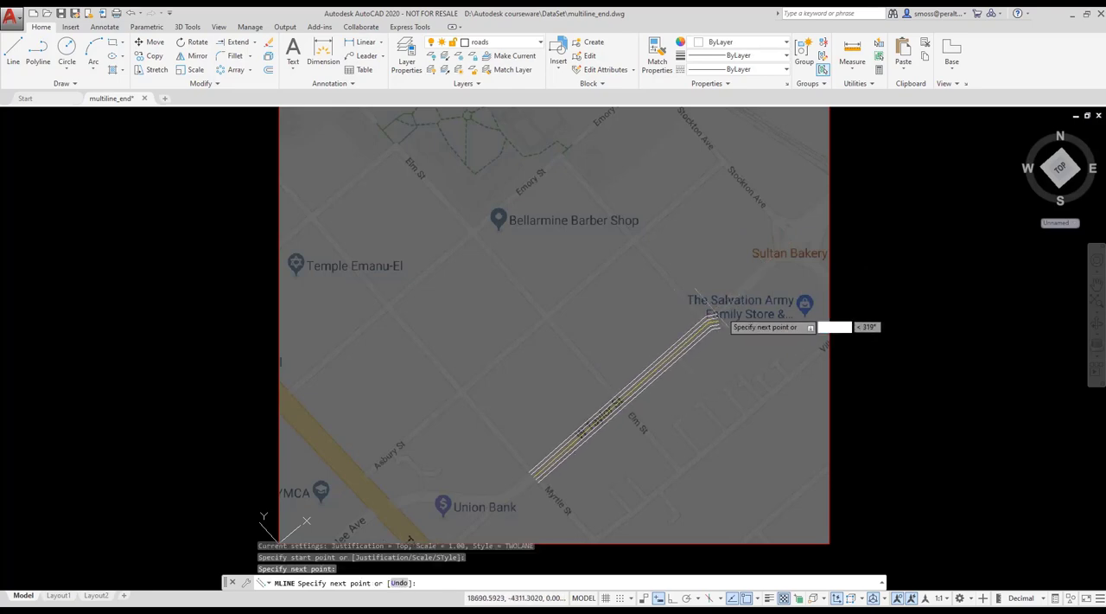
pyautogui.click(786, 239)
pyautogui.rightClick(786, 238)
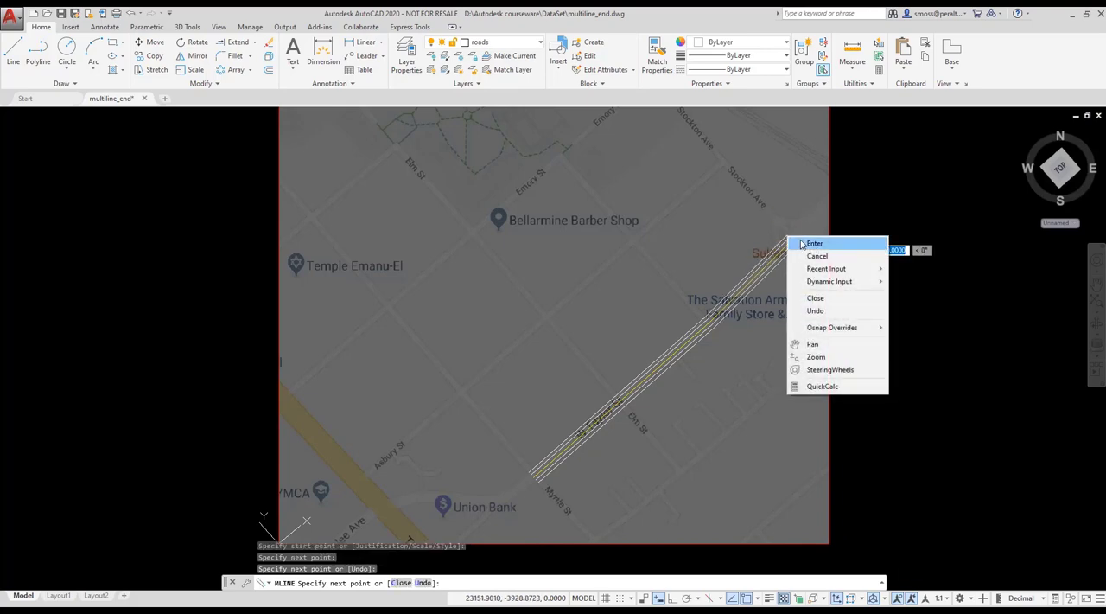
pyautogui.click(808, 243)
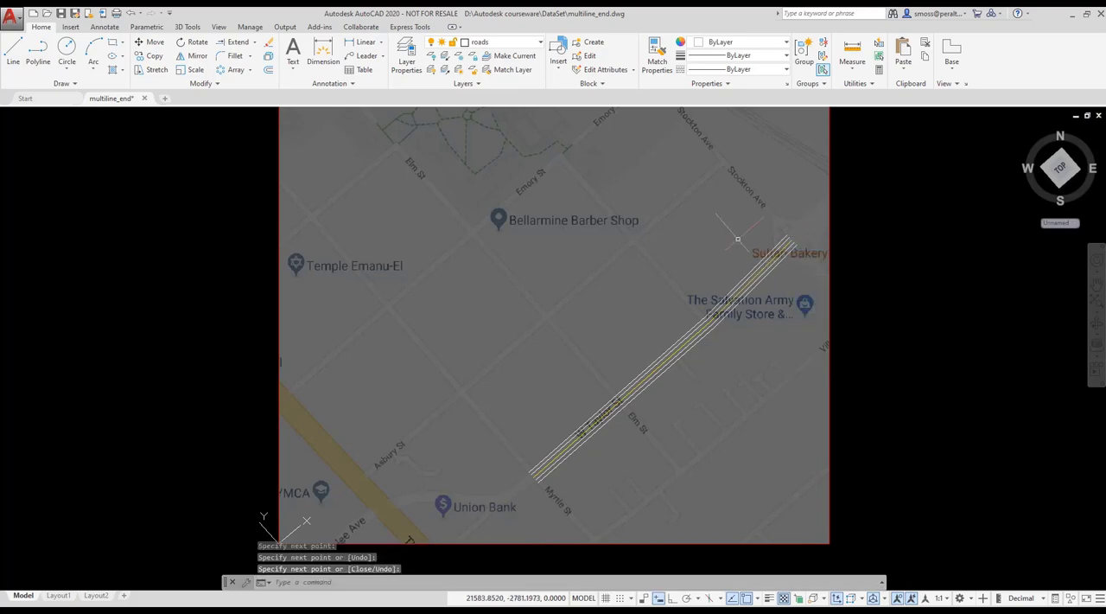
# Restart the multiline command, list the loaded multiline styles, and set the style to singlelane.
pyautogui.rightClick(687, 241)
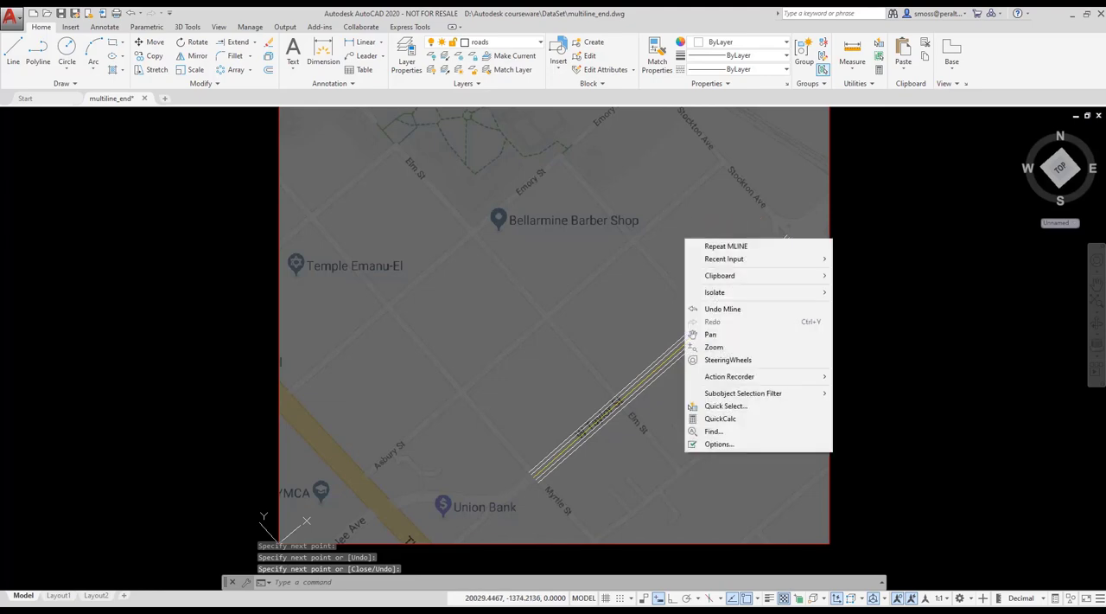
pyautogui.click(721, 250)
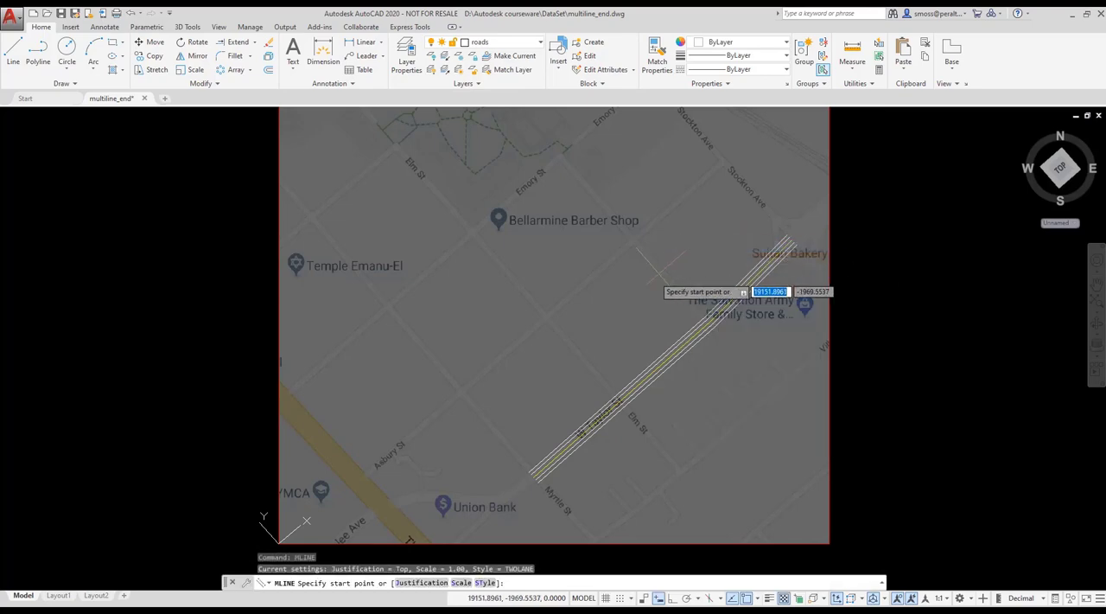
pyautogui.rightClick(622, 296)
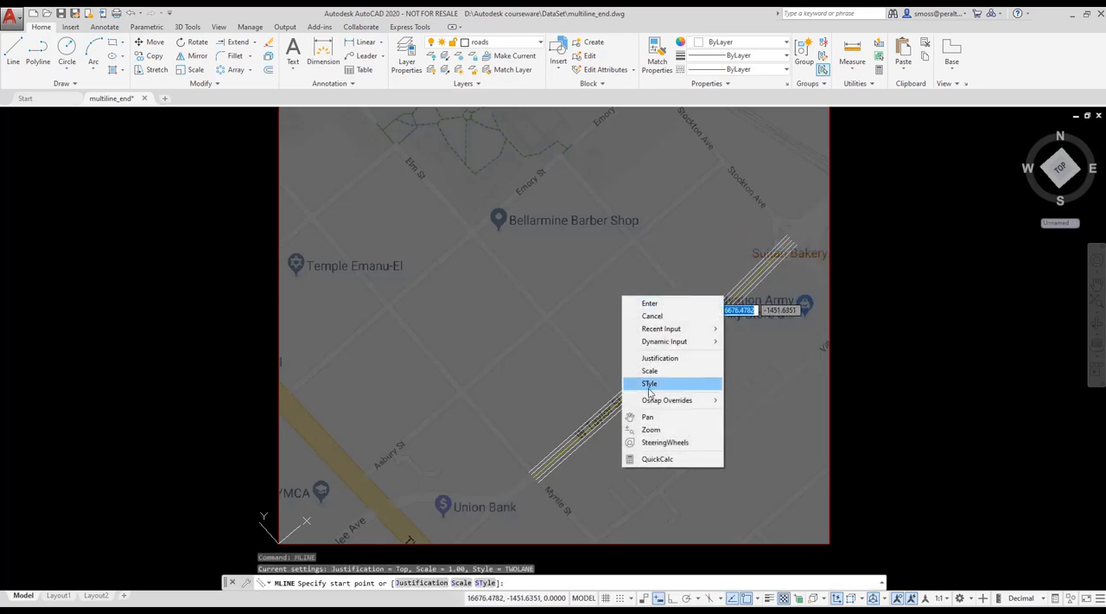
pyautogui.click(483, 583)
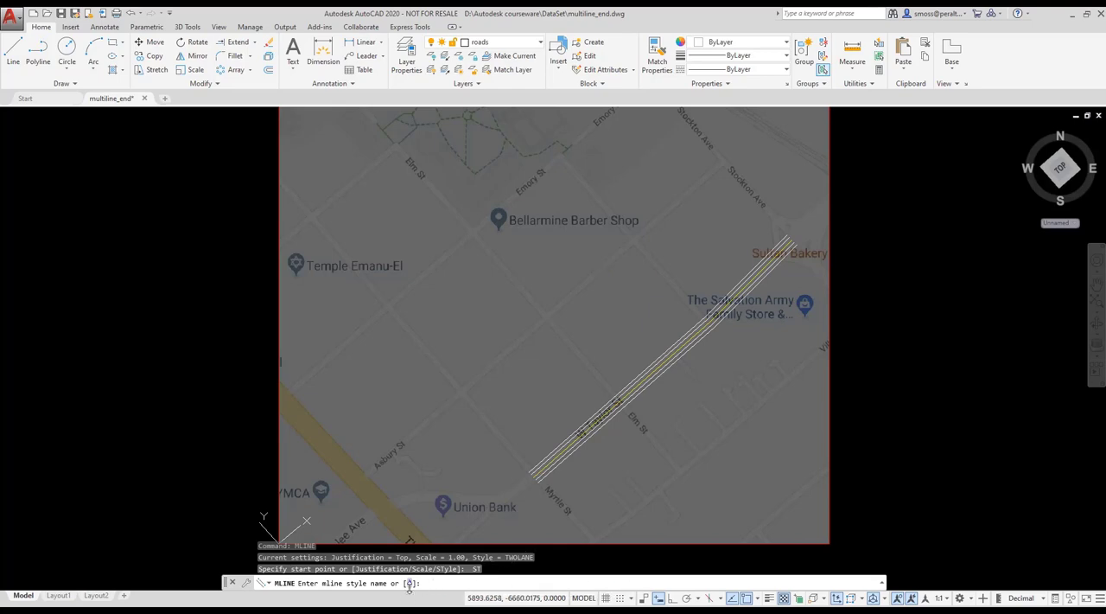
pyautogui.click(409, 584)
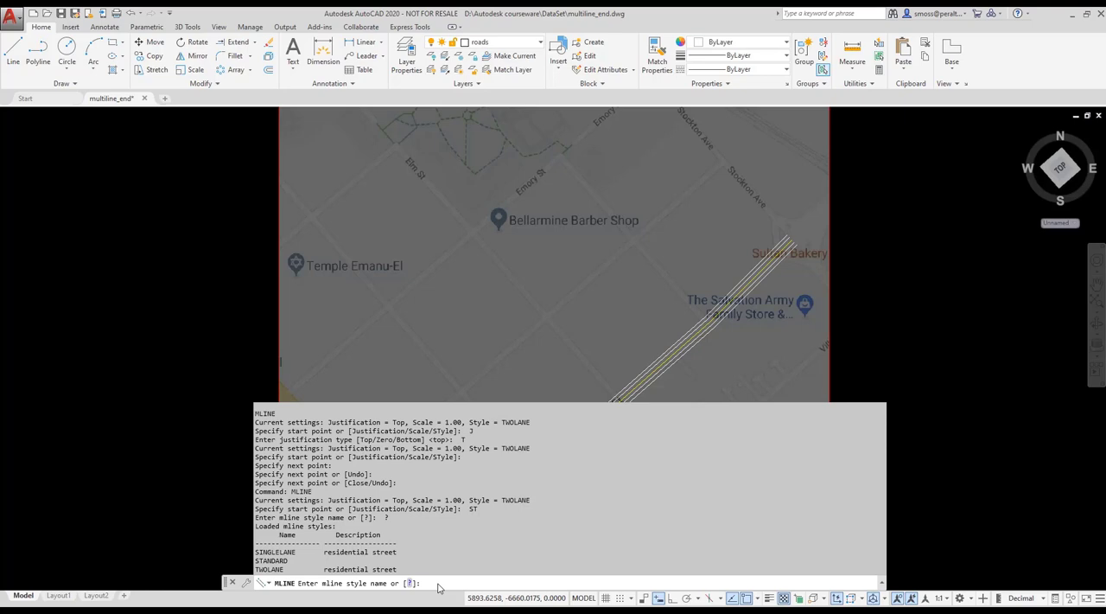
pyautogui.write('singlelane')
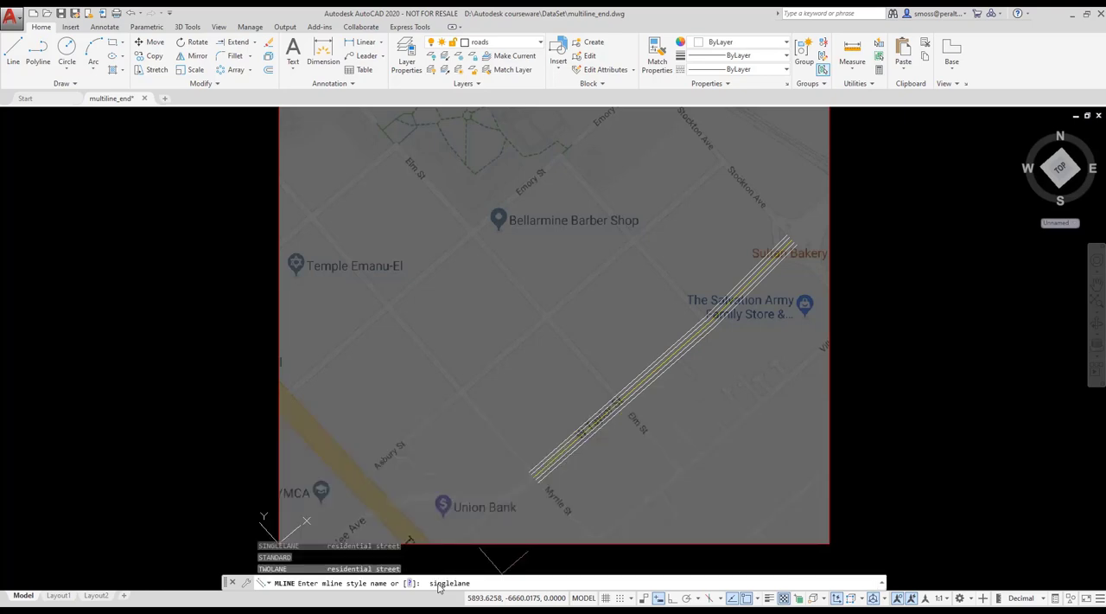
pyautogui.press('Return')
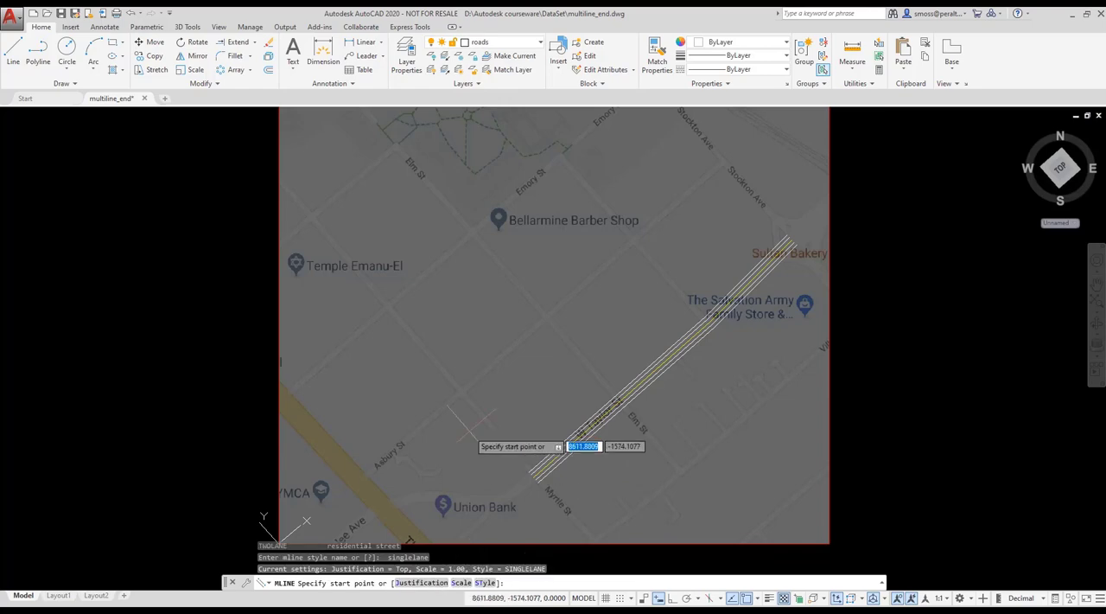
# Draw a SINGLELANE multiline along Myrtle St, from the W Taylor St road's starting end to the street's end past Temple Emanu-El.
pyautogui.click(529, 473)
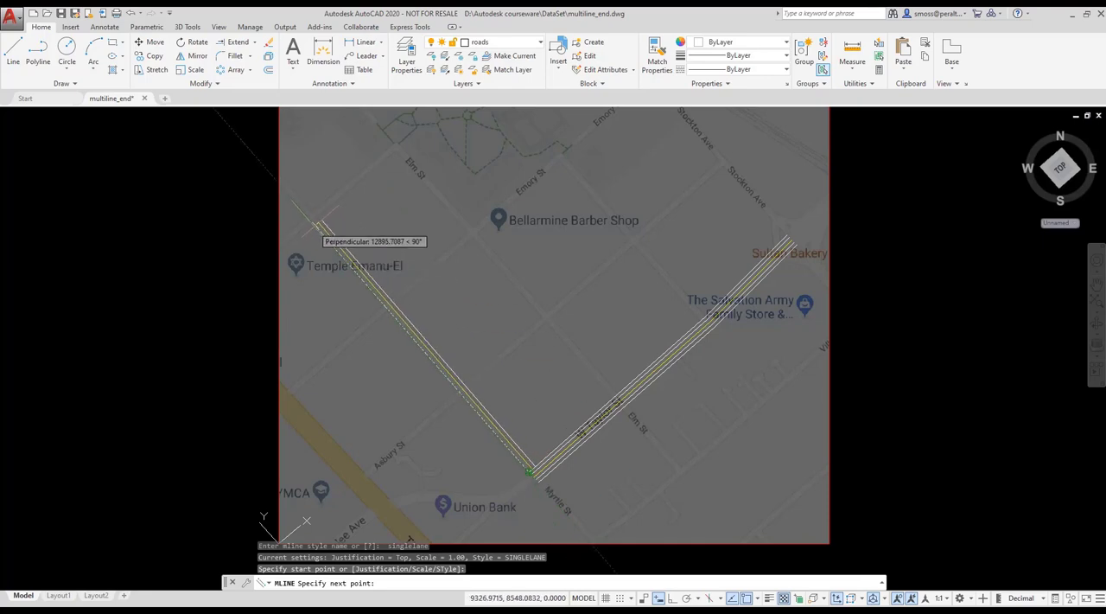
pyautogui.click(320, 228)
pyautogui.rightClick(320, 227)
pyautogui.click(337, 231)
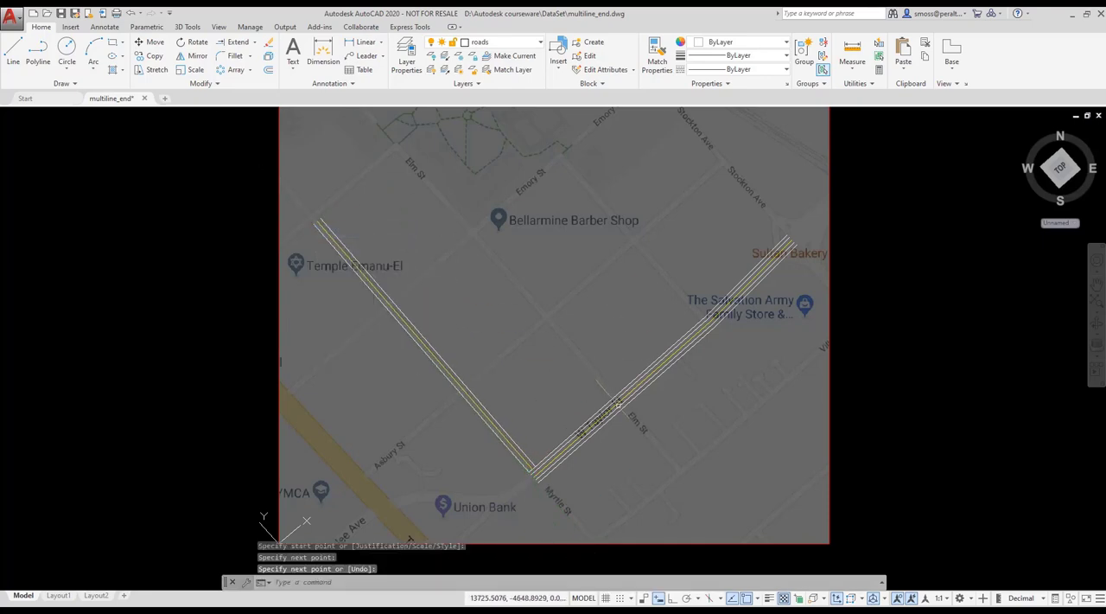
# Draw SINGLELANE multilines along the remaining parallel and cross streets, including Elm St, Emory St, Asbury St and Stockton Ave.
pyautogui.rightClick(596, 383)
pyautogui.click(616, 391)
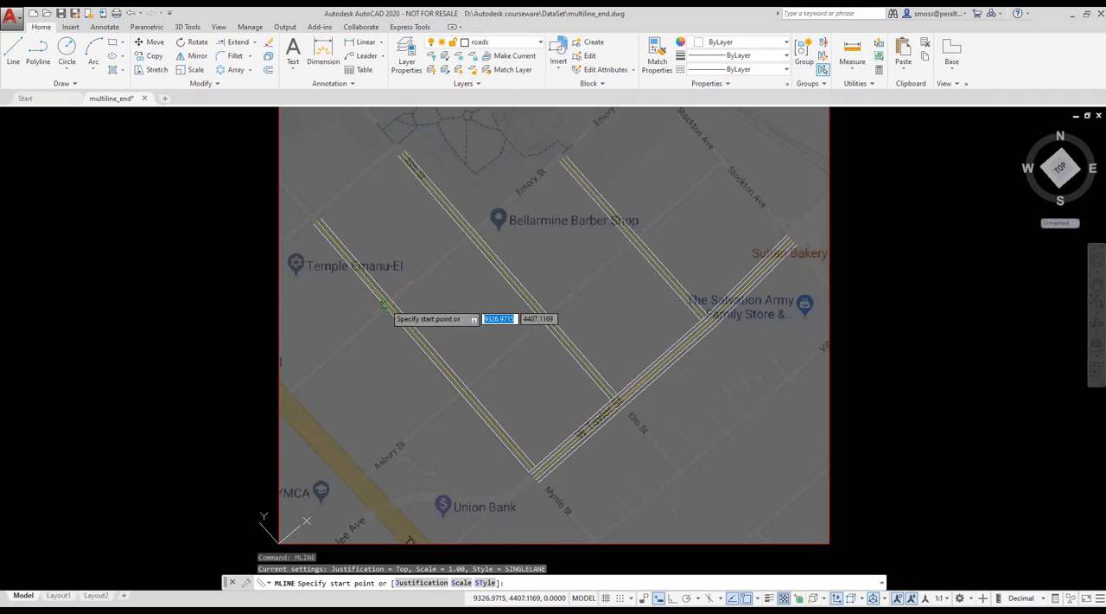
pyautogui.click(386, 306)
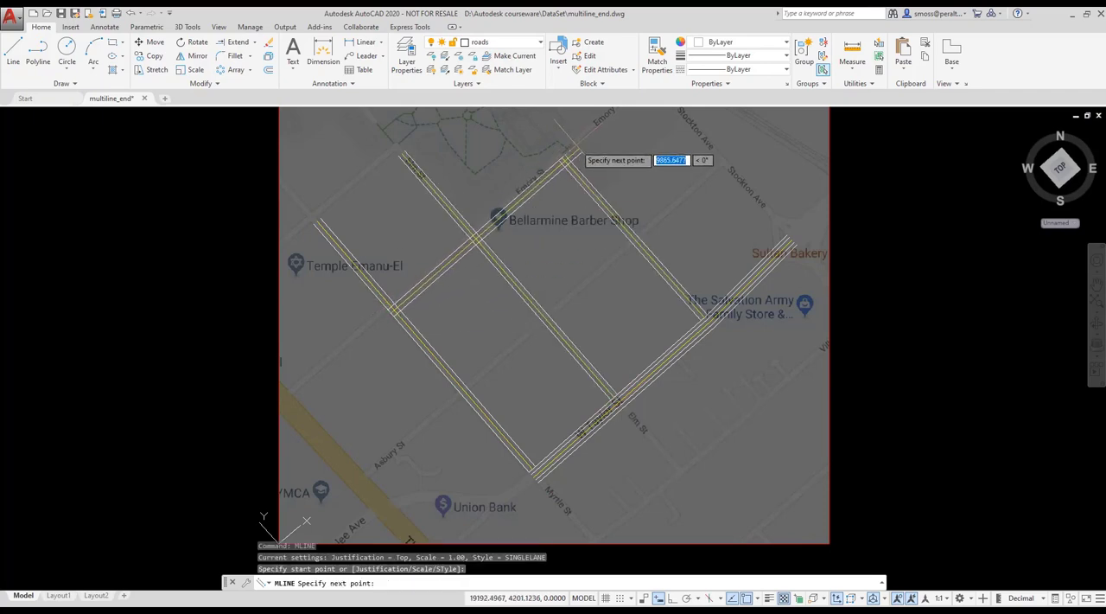
pyautogui.press('Escape')
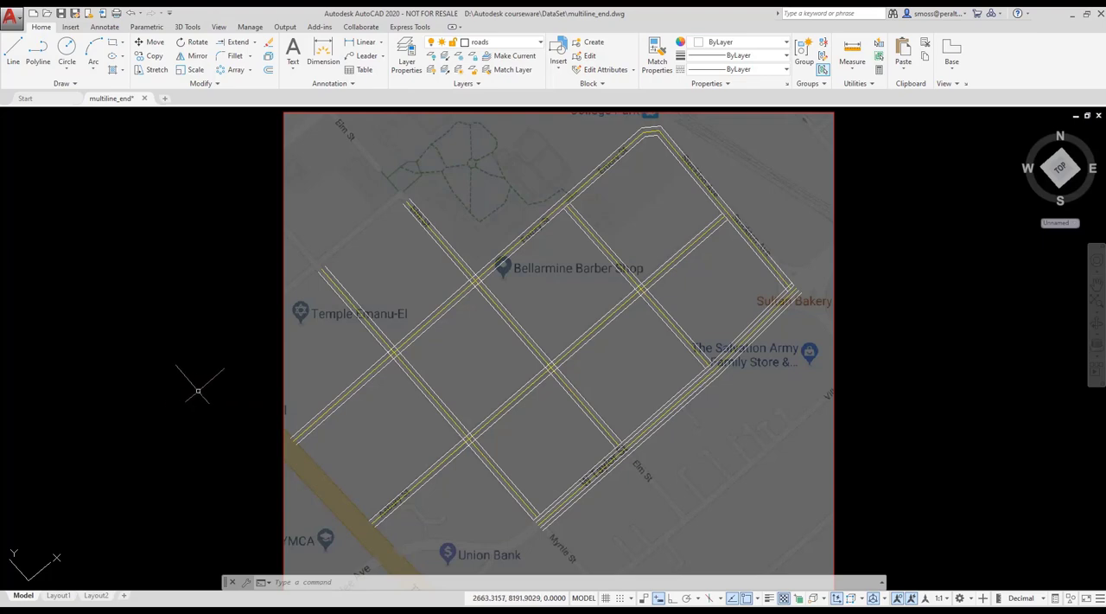
# Extend the road between Elm St and Stockton Ave to the Emory St road, using all objects as boundaries and a Merged junction.
pyautogui.click(238, 45)
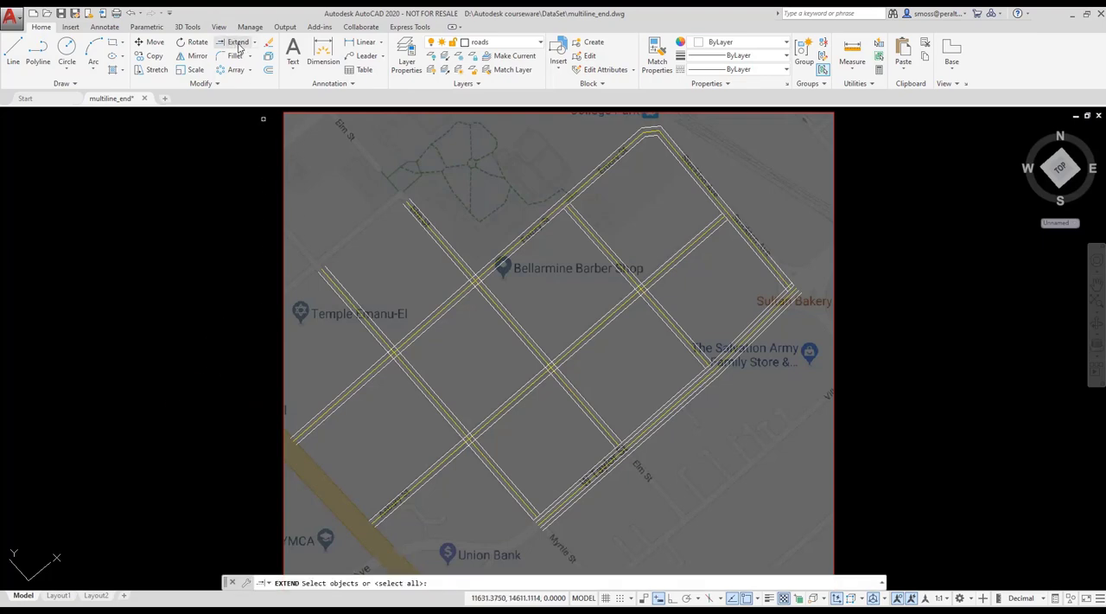
pyautogui.press('Return')
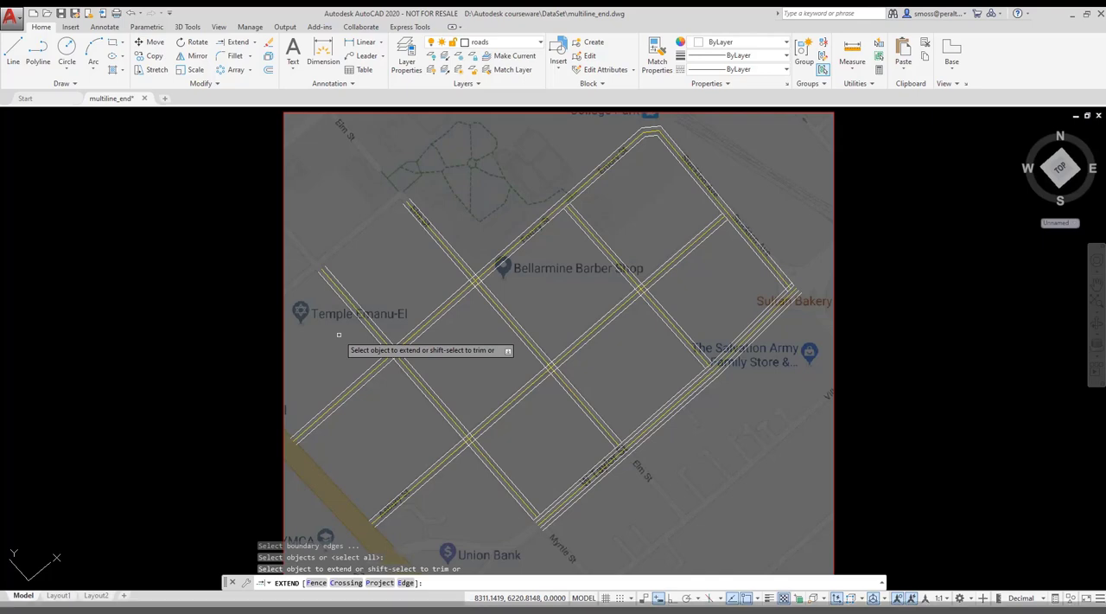
pyautogui.click(579, 224)
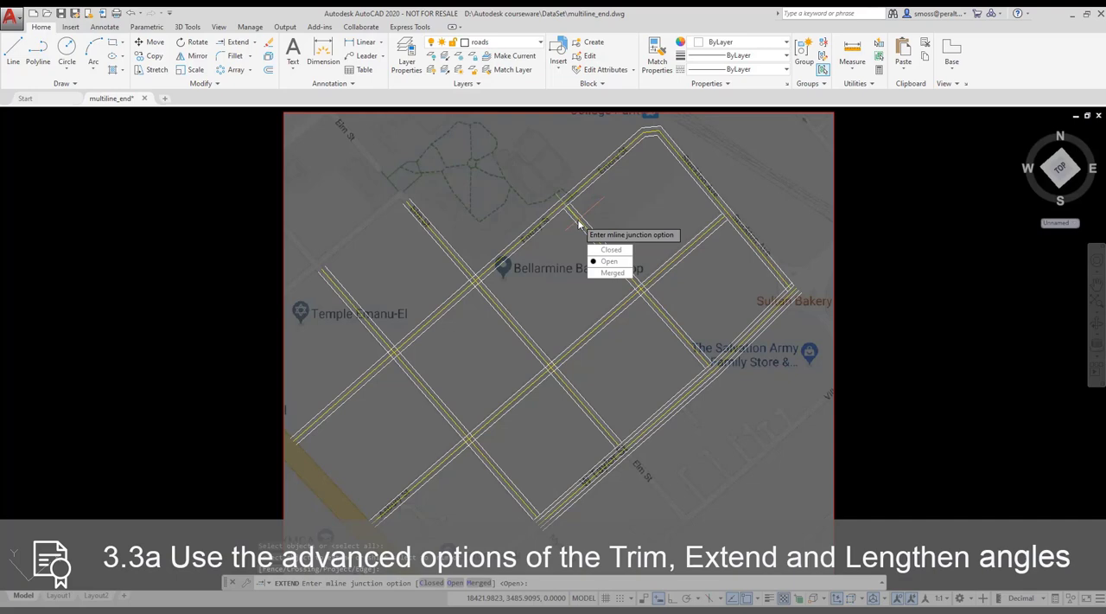
pyautogui.click(619, 272)
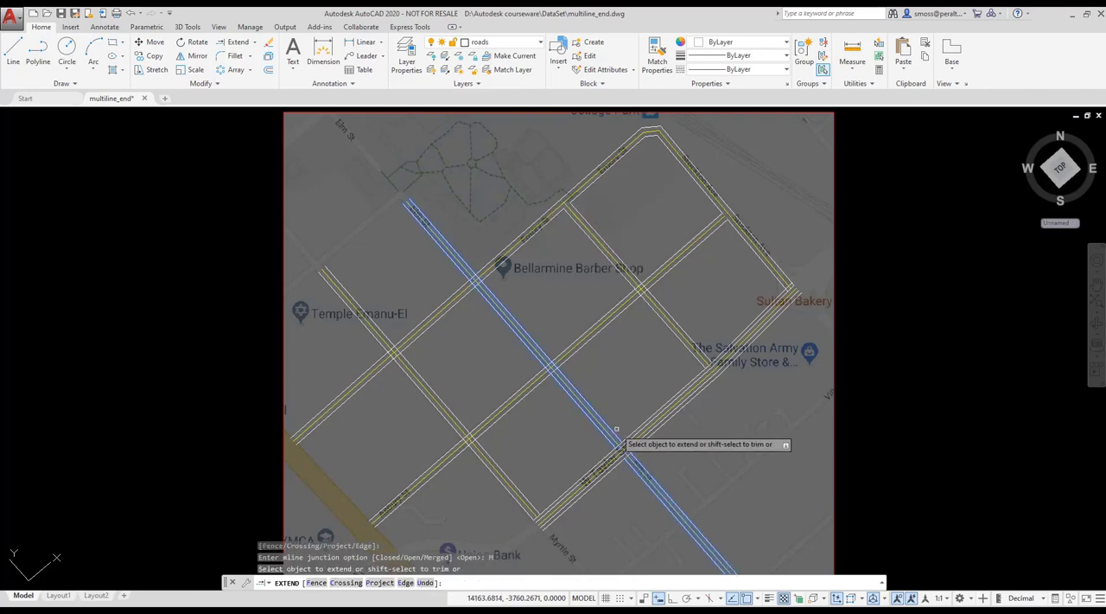
pyautogui.rightClick(629, 401)
pyautogui.click(655, 406)
pyautogui.rightClick(633, 387)
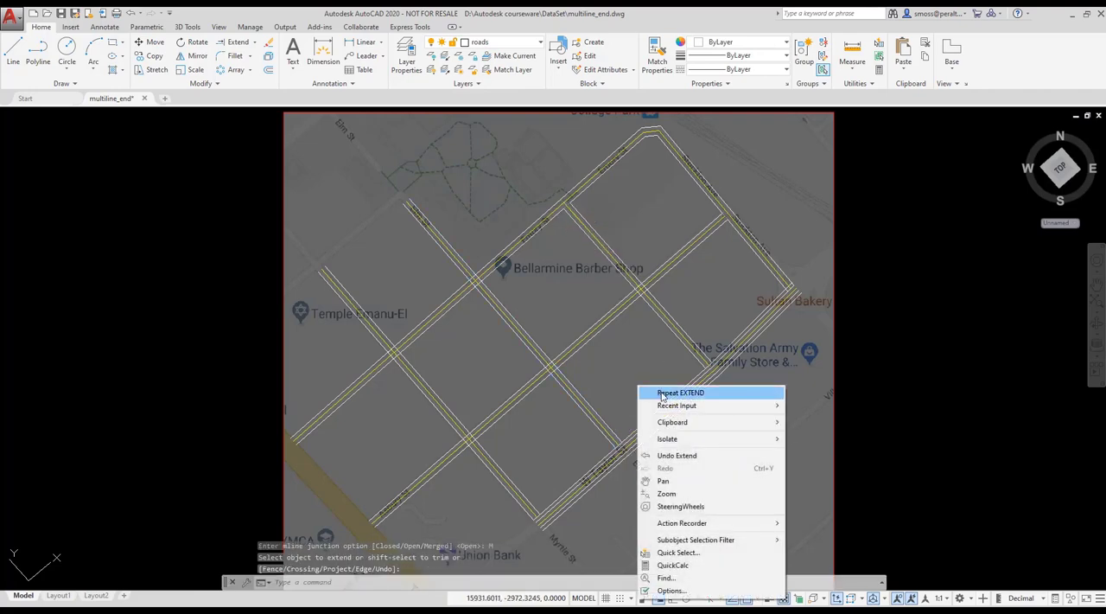
pyautogui.click(646, 391)
pyautogui.click(697, 360)
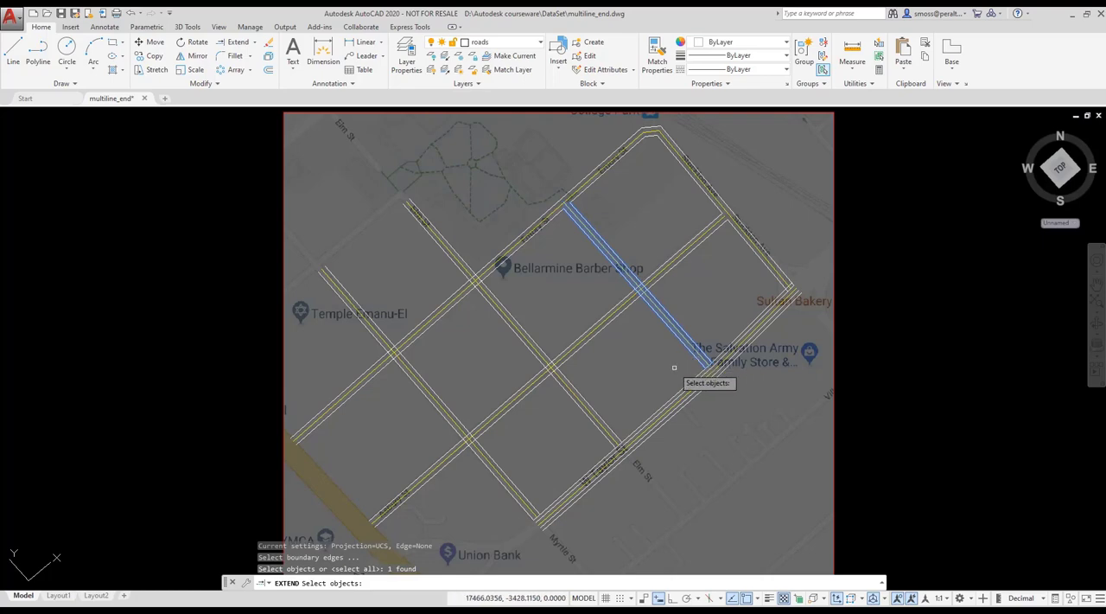
pyautogui.press('Return')
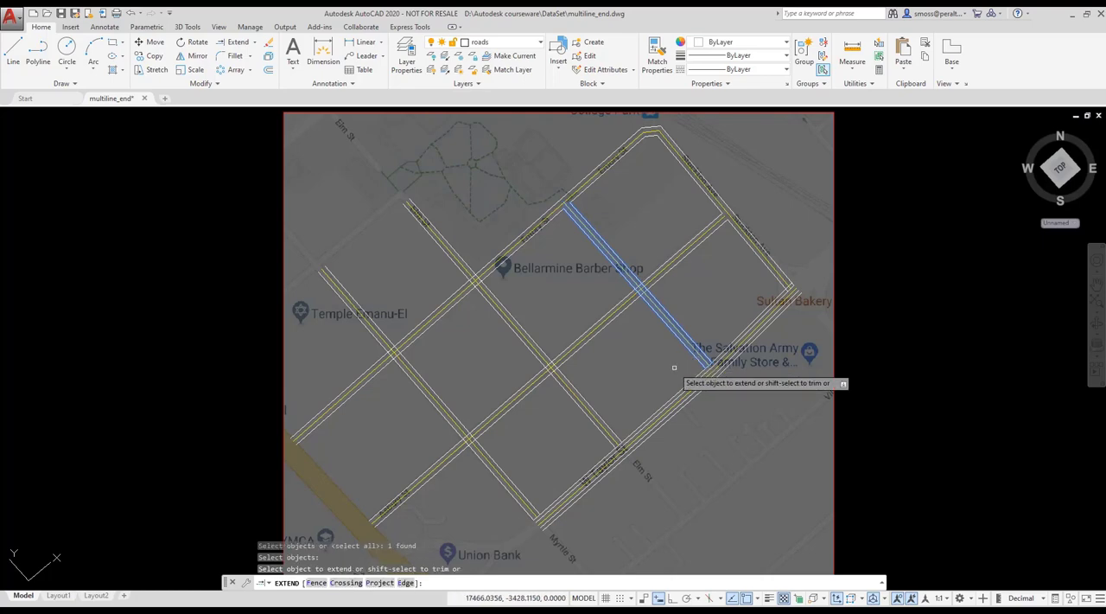
pyautogui.press('Return')
pyautogui.rightClick(675, 368)
pyautogui.click(680, 372)
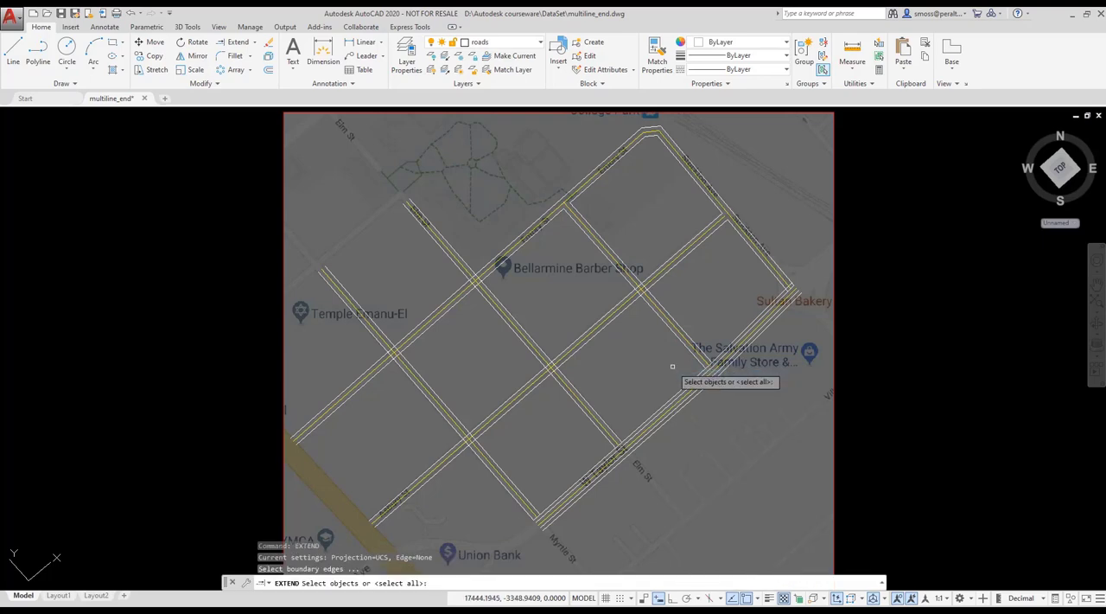
pyautogui.press('Return')
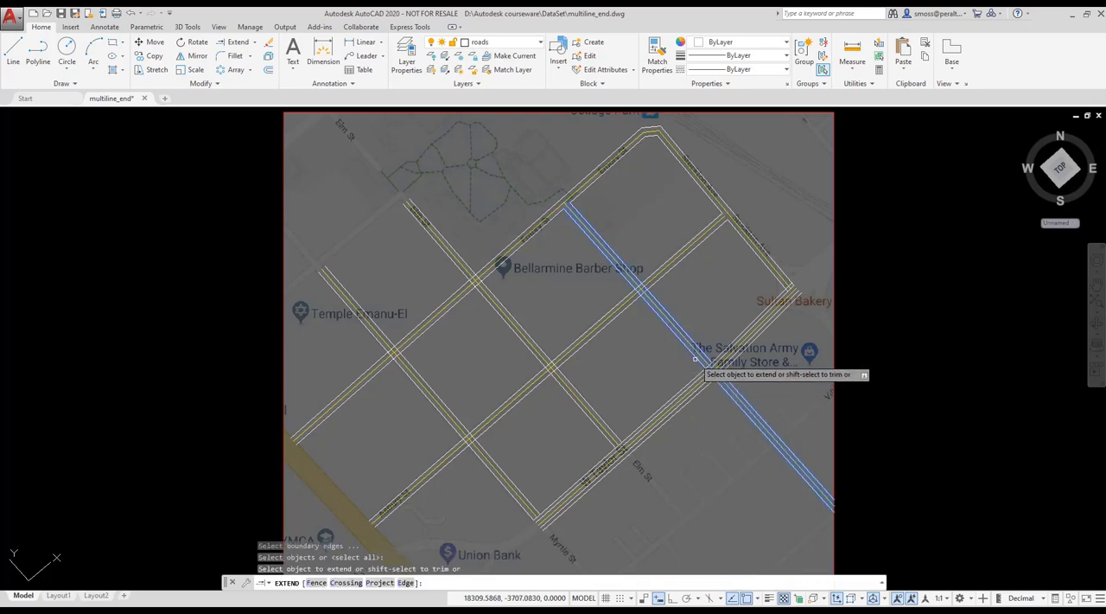
pyautogui.press('Return')
pyautogui.press('Return')
# Use the Open Cross multiline edit tool to clean up the Emory St road's intersections with Myrtle St and Elm St.
pyautogui.write('MLEDIT')
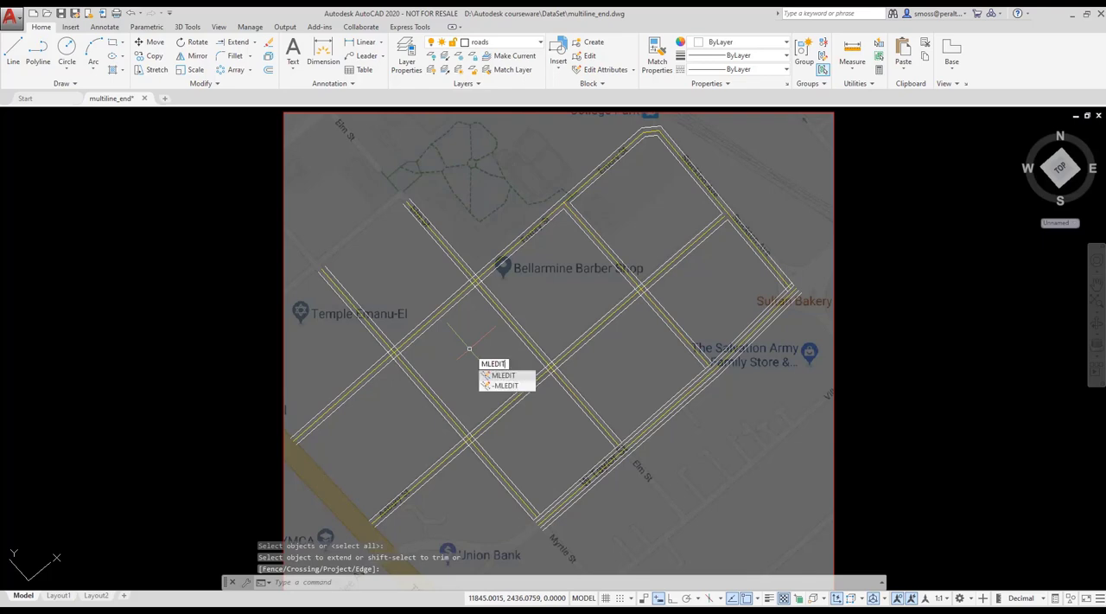
pyautogui.press('Return')
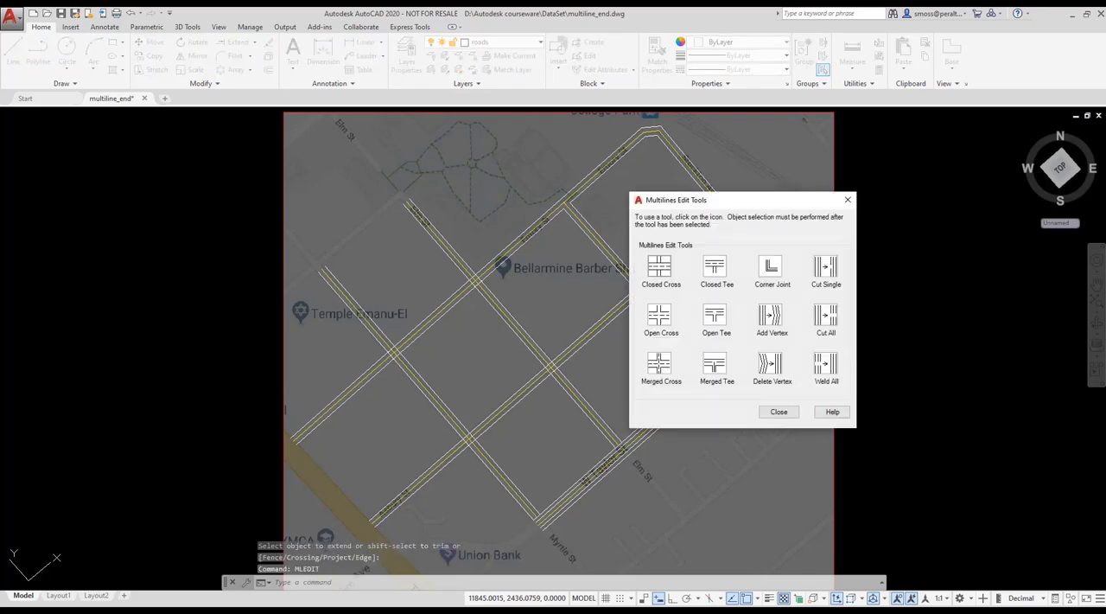
pyautogui.click(660, 318)
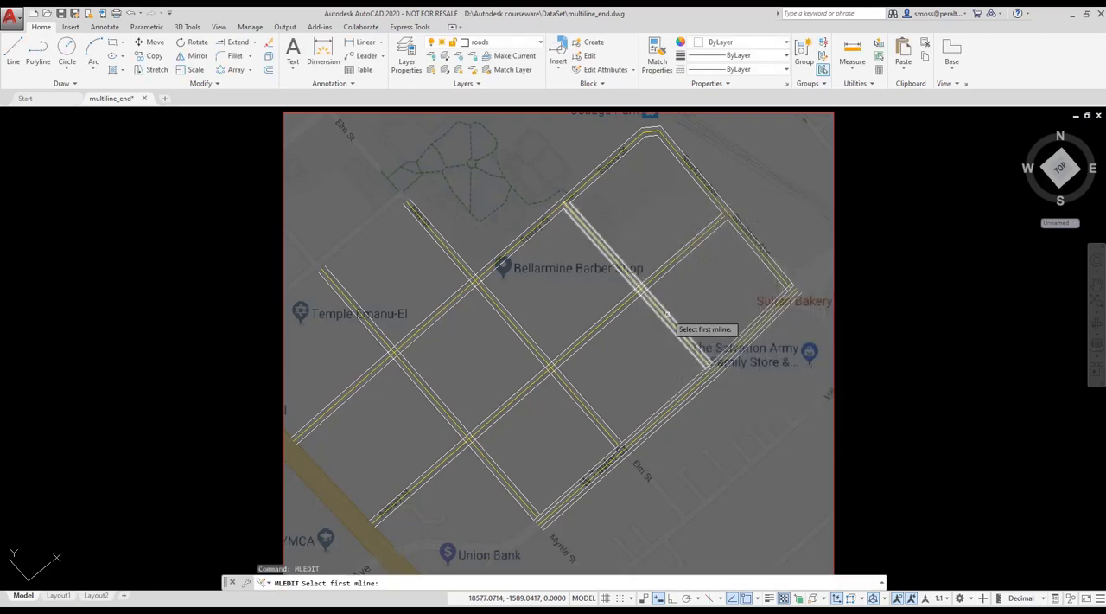
pyautogui.click(363, 376)
pyautogui.click(417, 373)
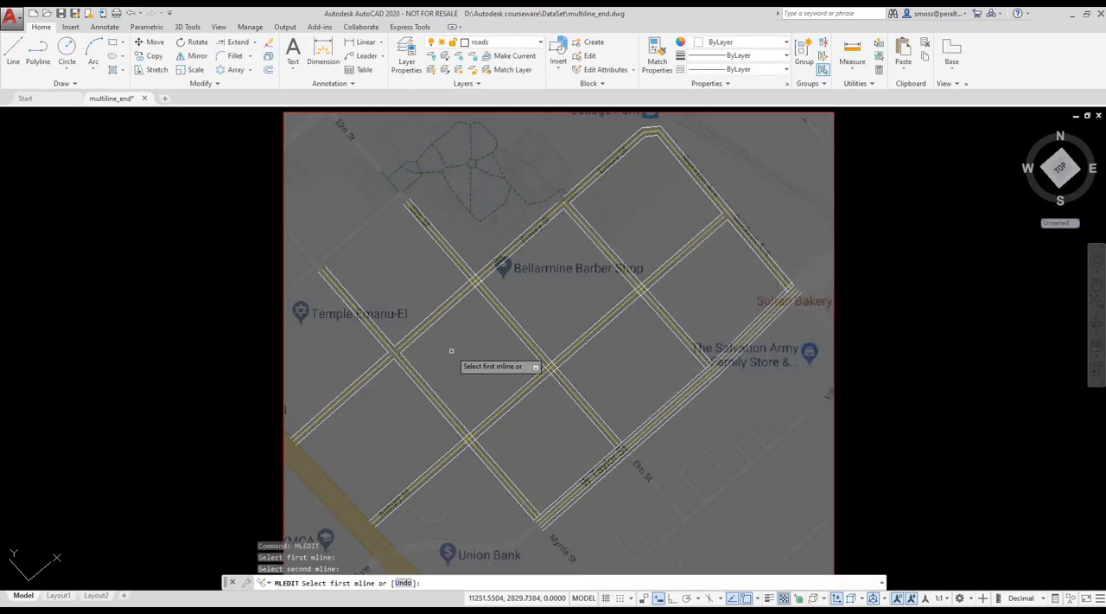
pyautogui.click(460, 291)
pyautogui.click(486, 293)
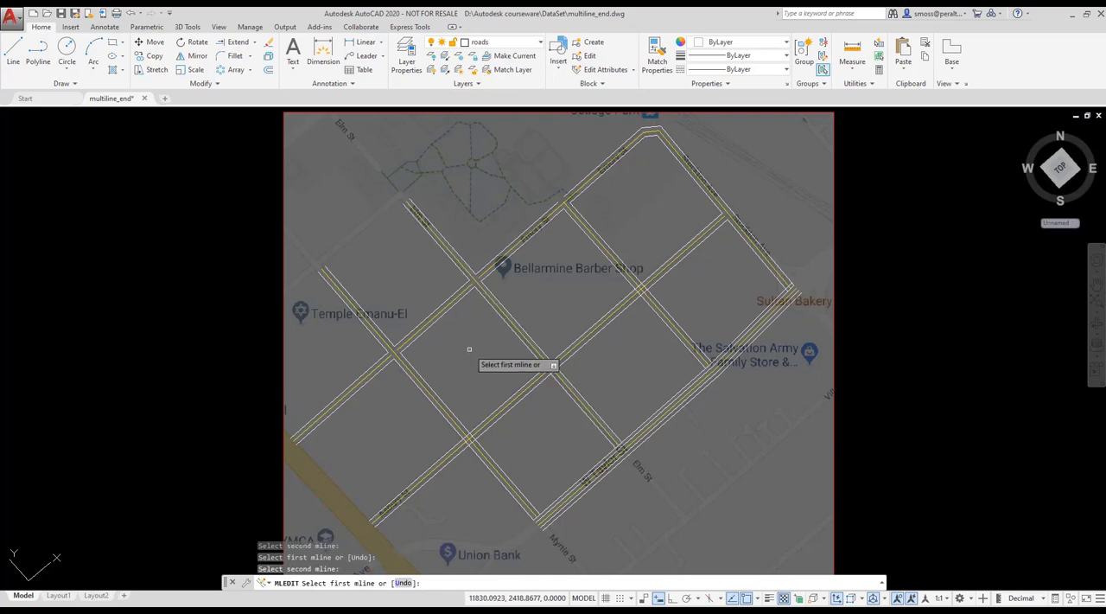
# Apply Open Cross to the three intersections along the middle street parallel to Emory St, then end the multiline editing.
pyautogui.rightClick(469, 350)
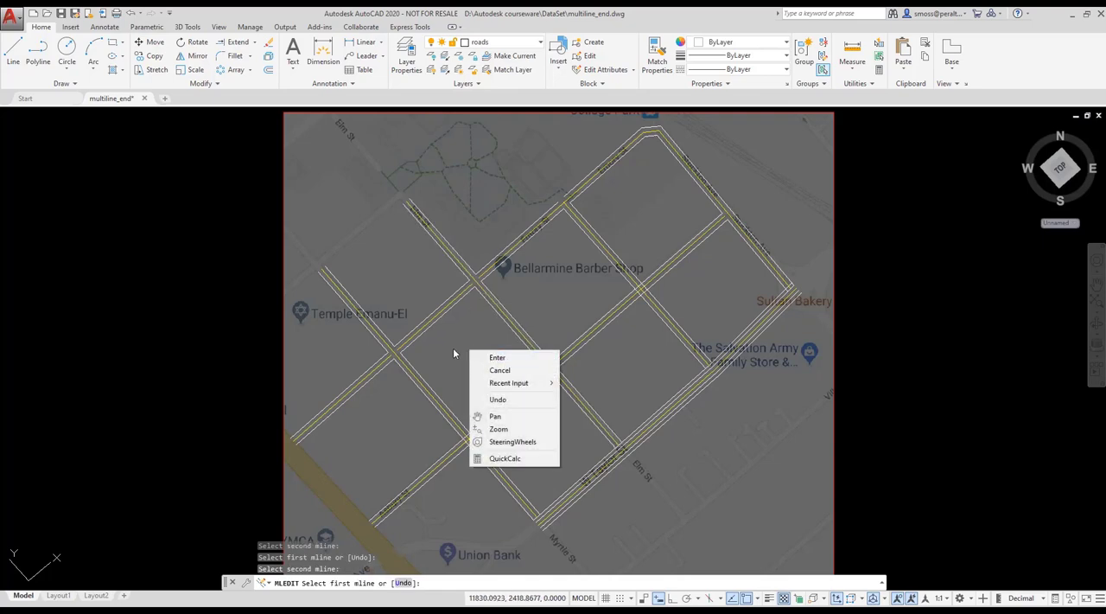
pyautogui.click(453, 347)
pyautogui.click(451, 421)
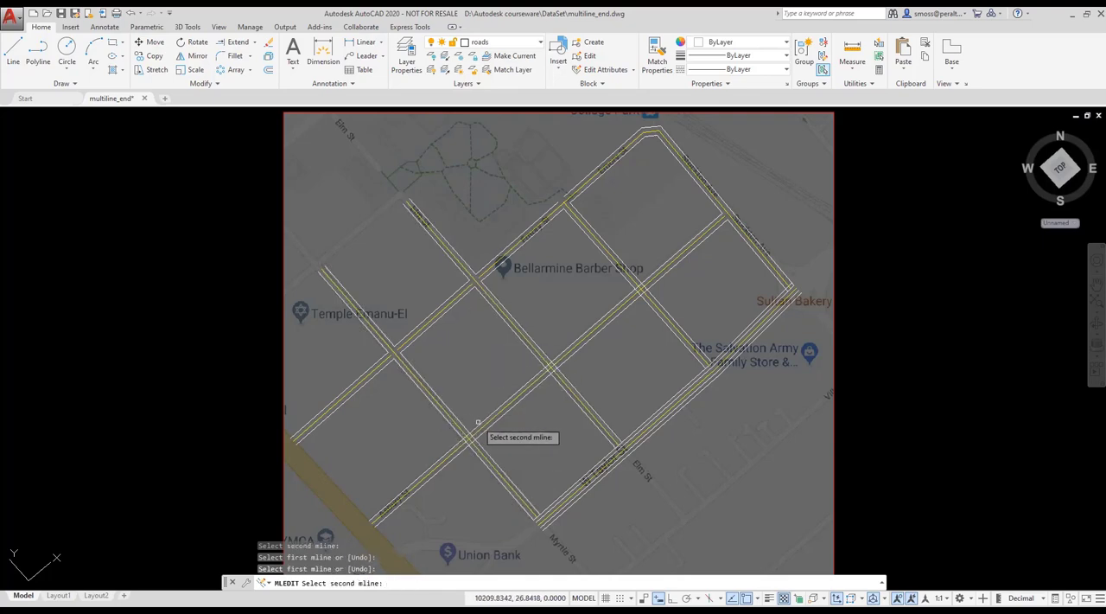
pyautogui.click(480, 424)
pyautogui.click(531, 349)
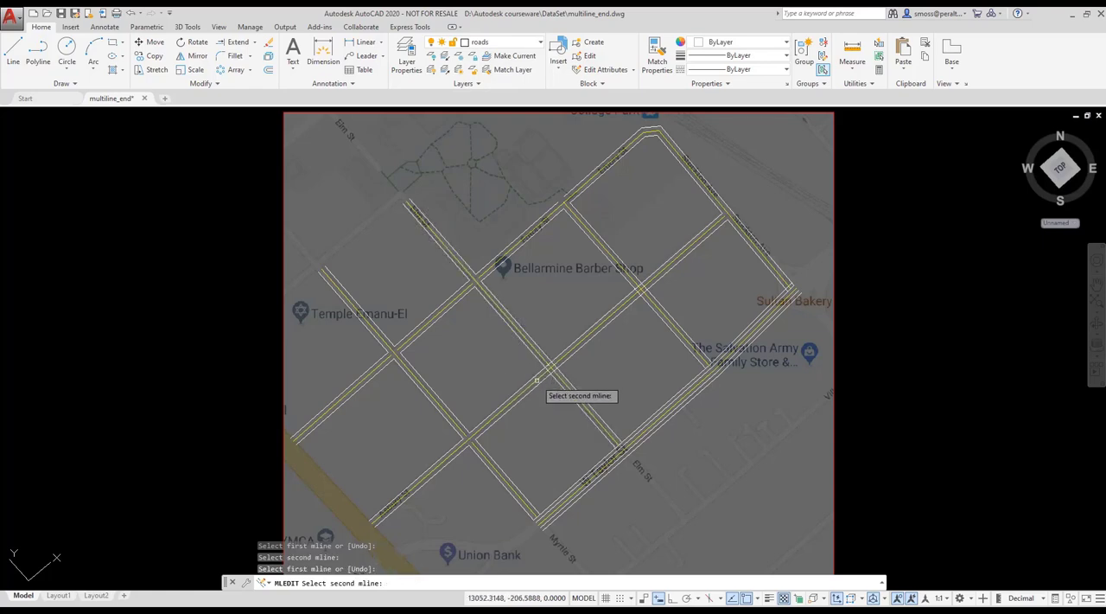
pyautogui.click(531, 379)
pyautogui.click(635, 282)
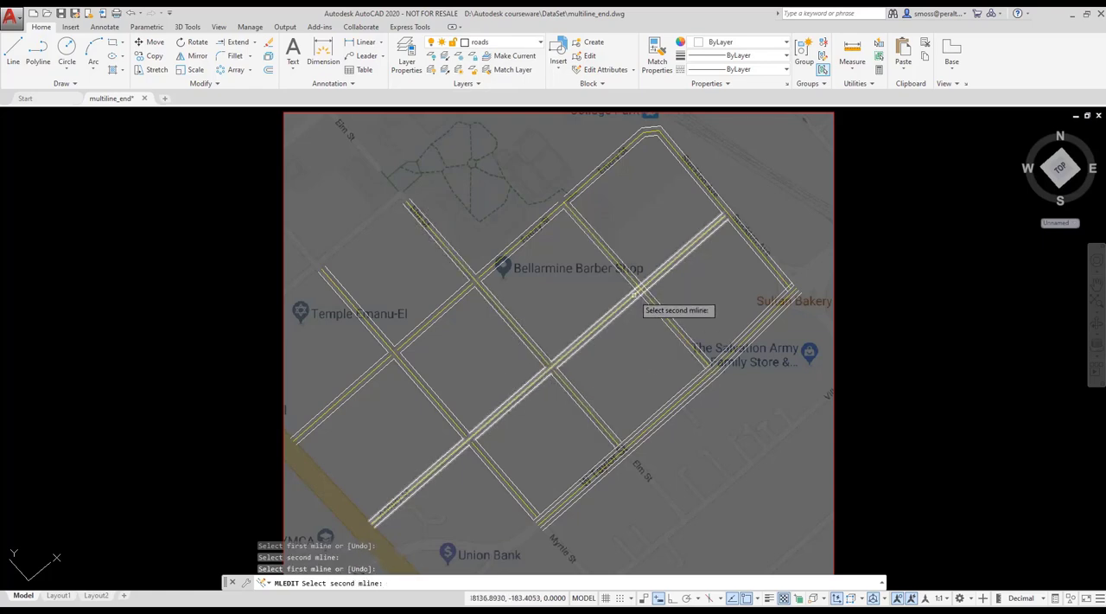
pyautogui.click(633, 295)
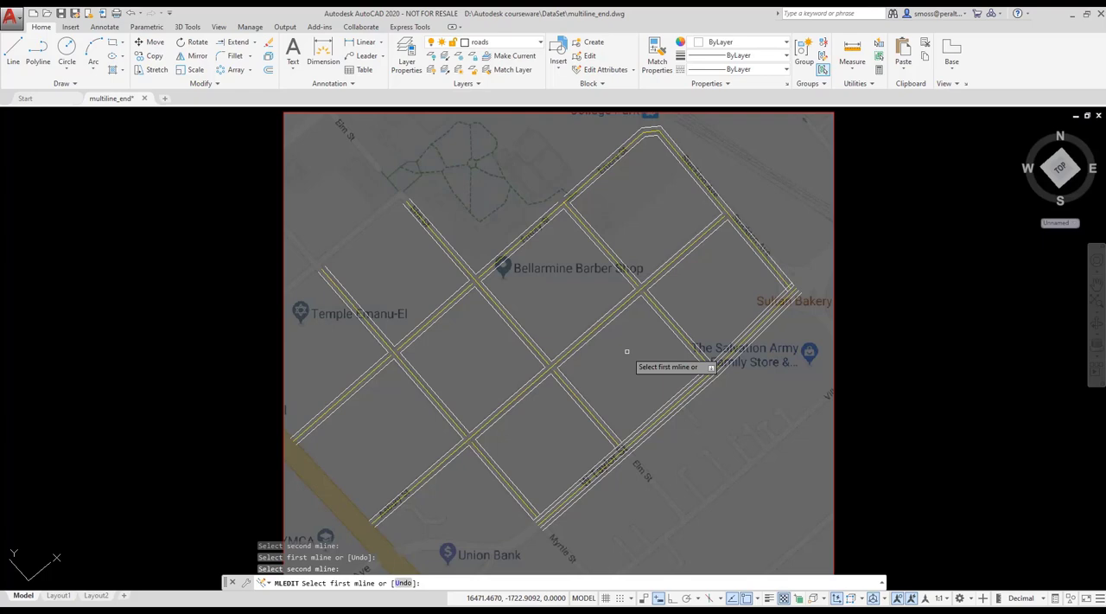
pyautogui.rightClick(627, 351)
pyautogui.click(638, 358)
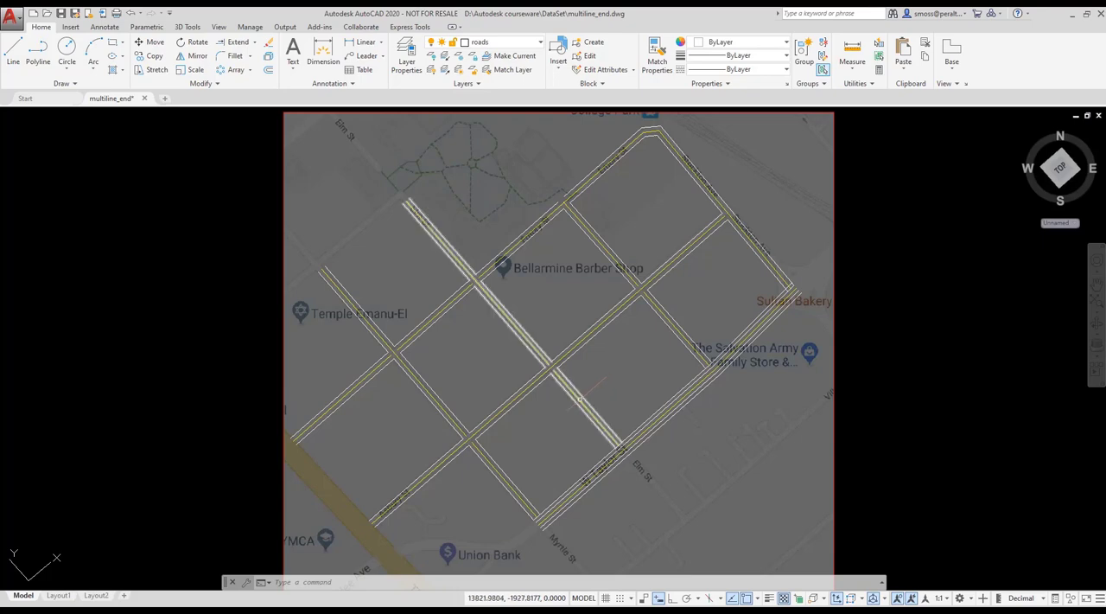
# Select all road multilines with Select Similar, starting from the Elm St multiline, and set their linetype scale to 100.
pyautogui.click(580, 398)
pyautogui.rightClick(580, 399)
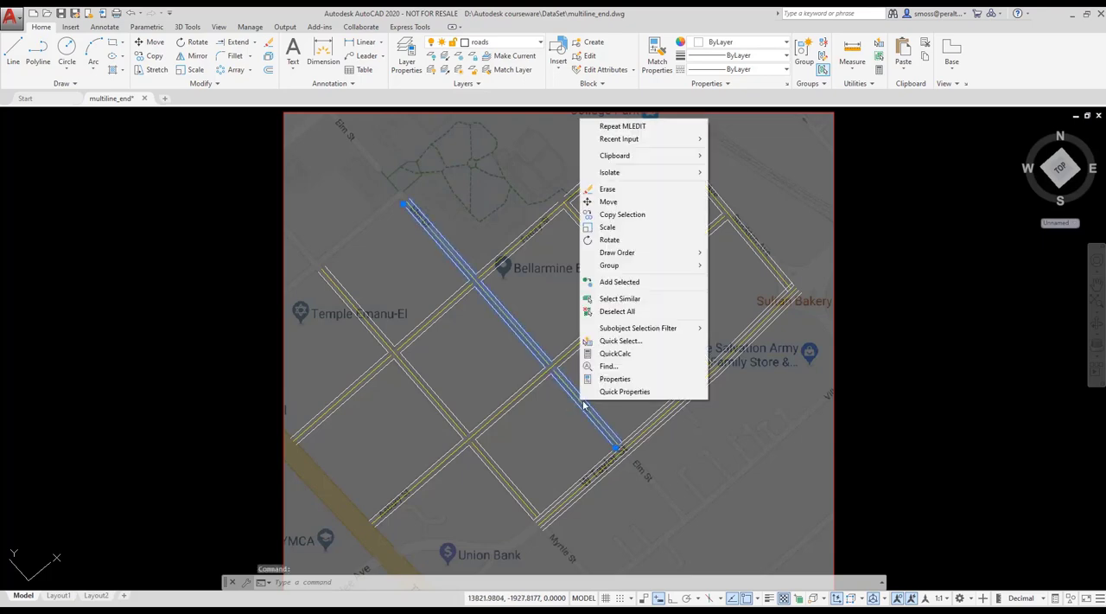
pyautogui.click(649, 308)
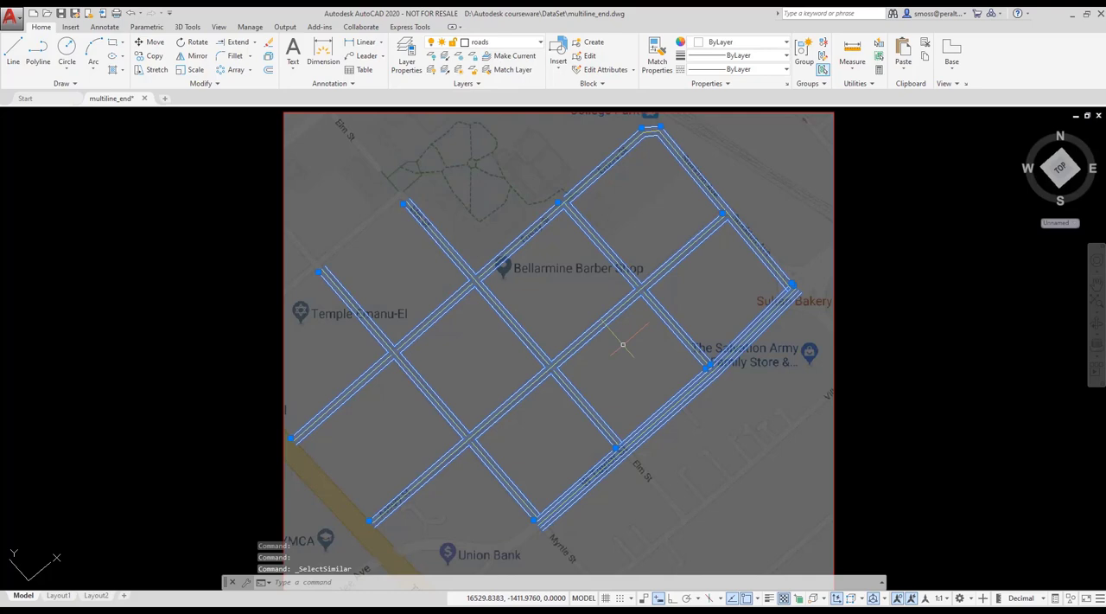
pyautogui.rightClick(622, 344)
pyautogui.click(657, 325)
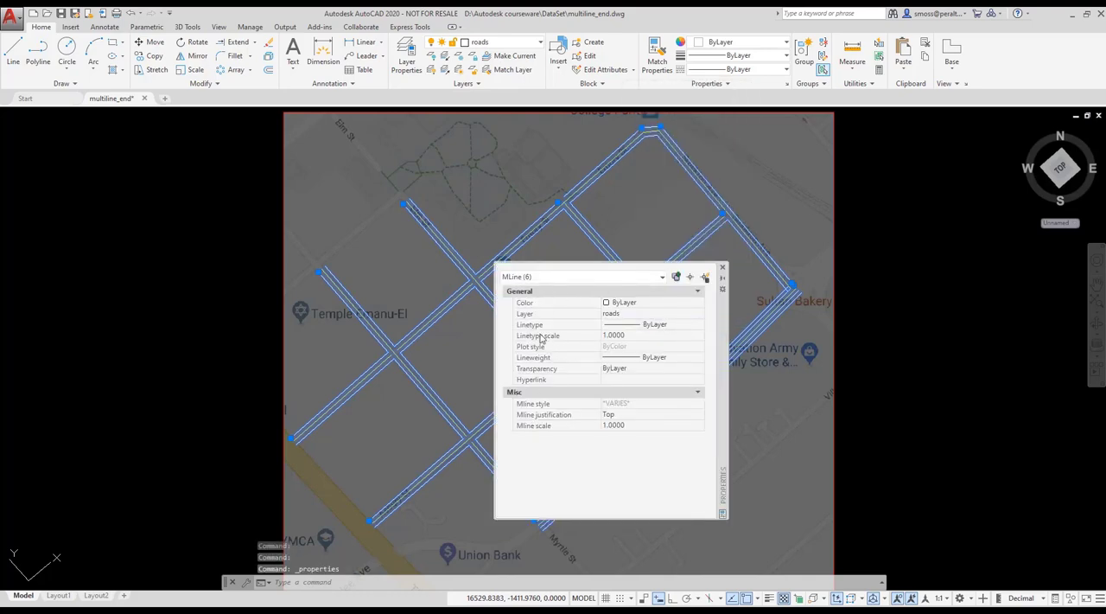
pyautogui.click(637, 336)
pyautogui.write('100')
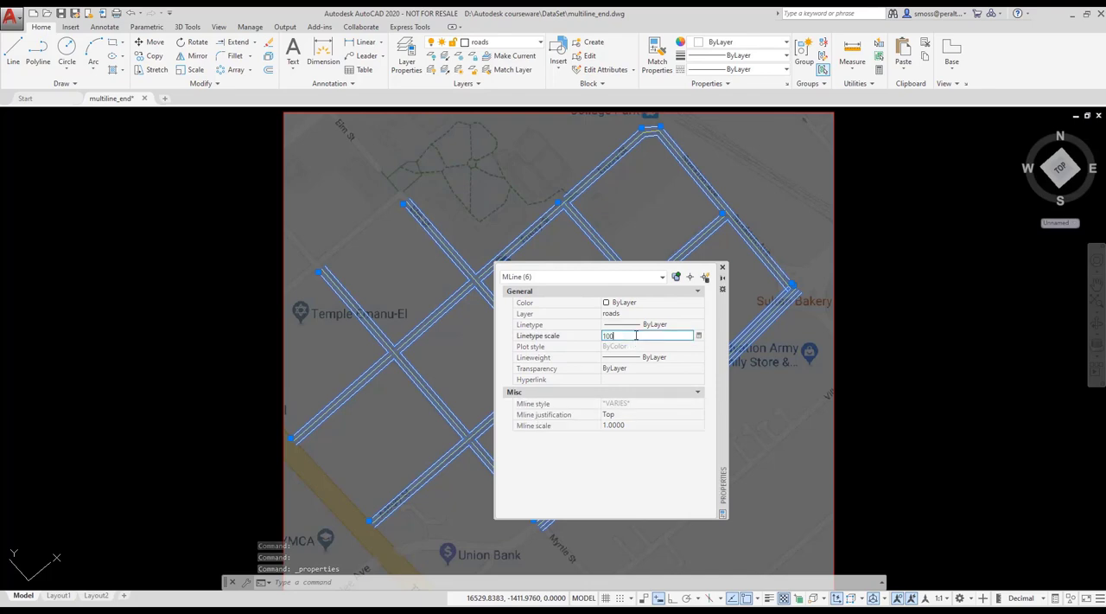
pyautogui.press('Return')
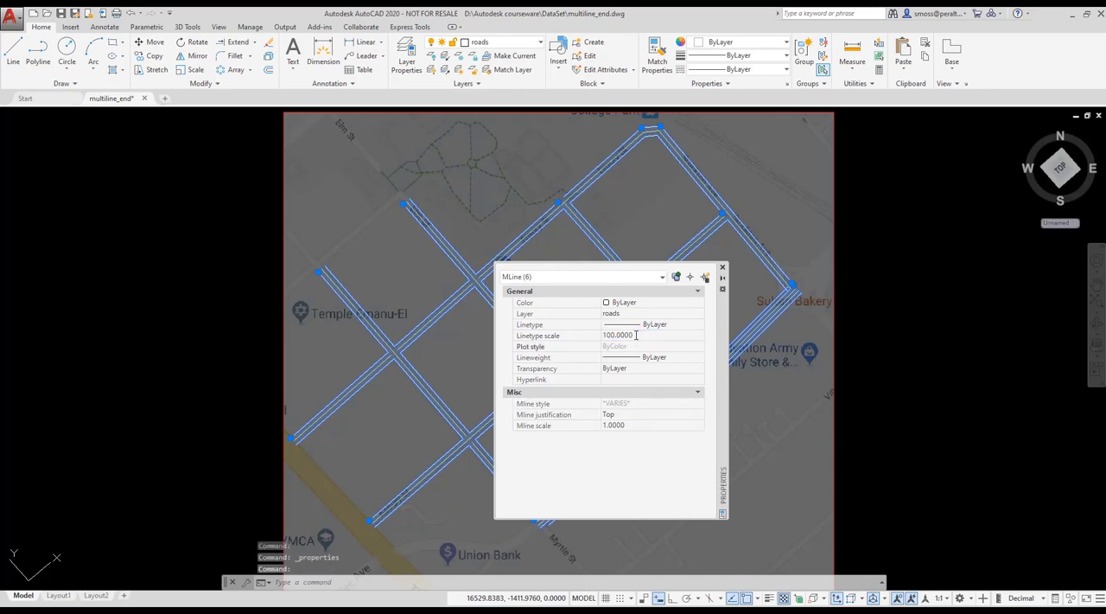
pyautogui.click(723, 267)
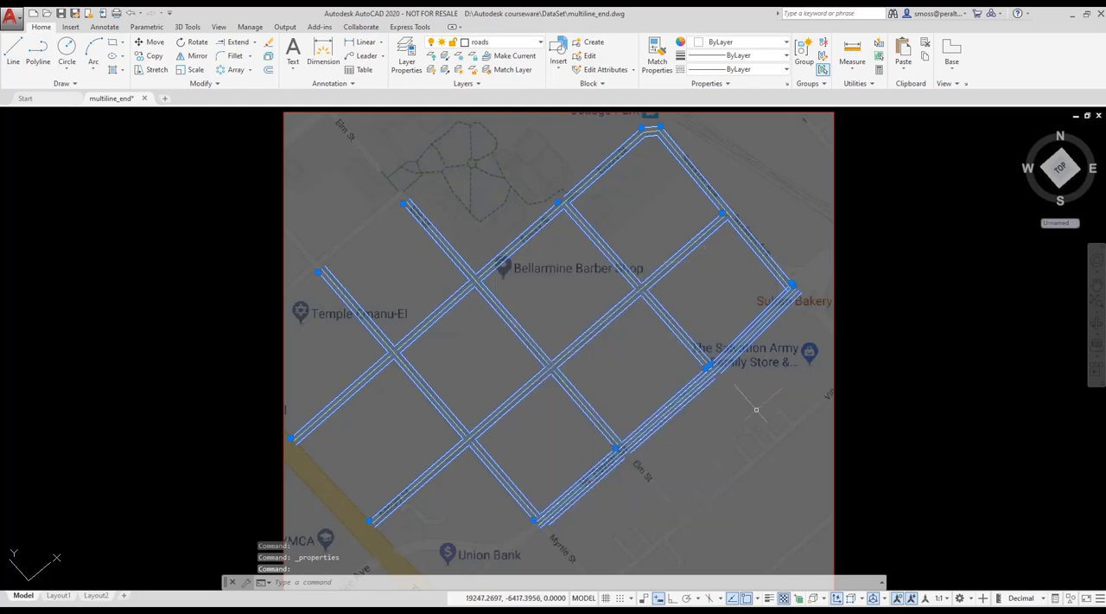